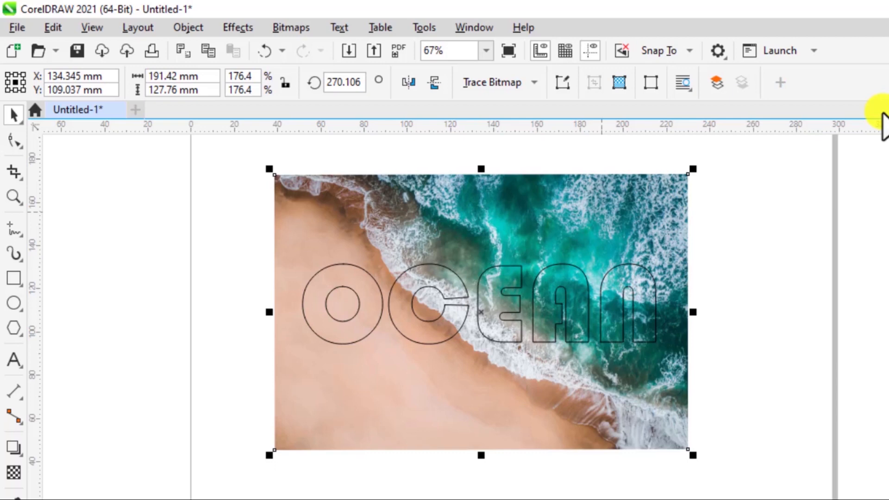
# Step: Move the OCEAN outline text off the beach photo and back over it, centred at about X 136.4 mm, Y 112 mm
pyautogui.click(579, 226)
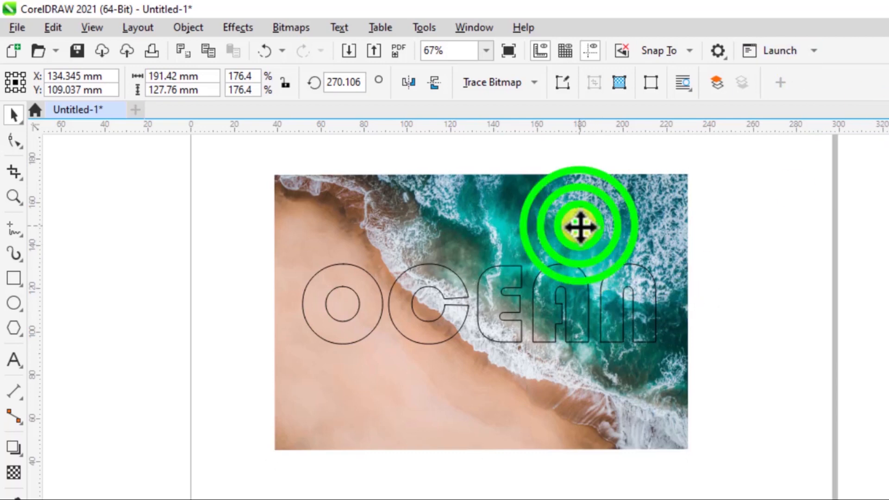
pyautogui.click(785, 286)
pyautogui.moveTo(551, 314); pyautogui.dragTo(707, 390)
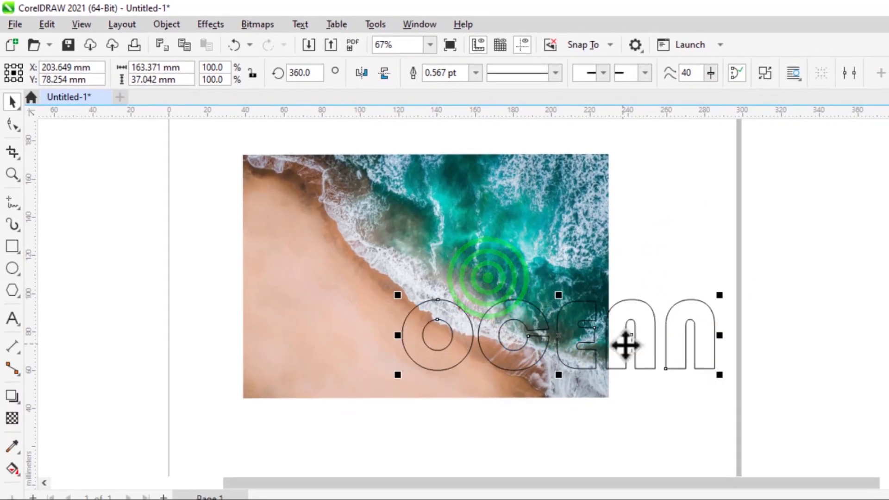
pyautogui.moveTo(626, 344); pyautogui.dragTo(496, 280)
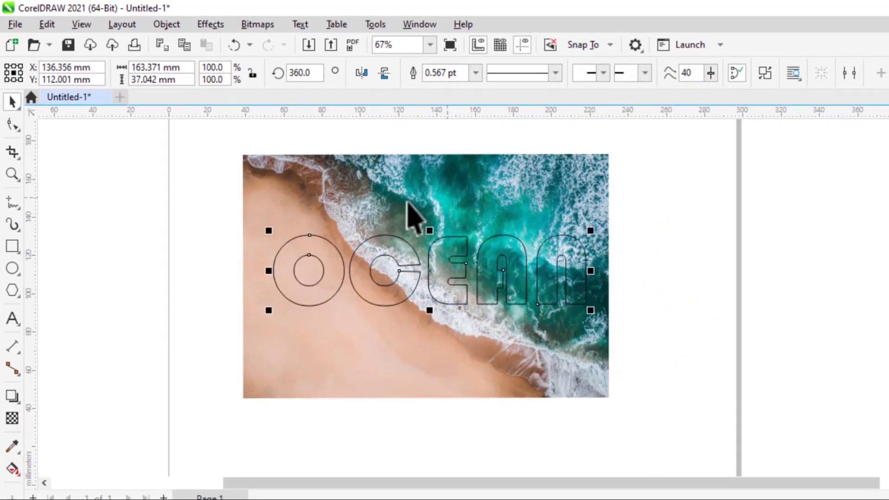
# Step: Place the beach photo inside the OCEAN outline text as a PowerClip
pyautogui.click(406, 334)
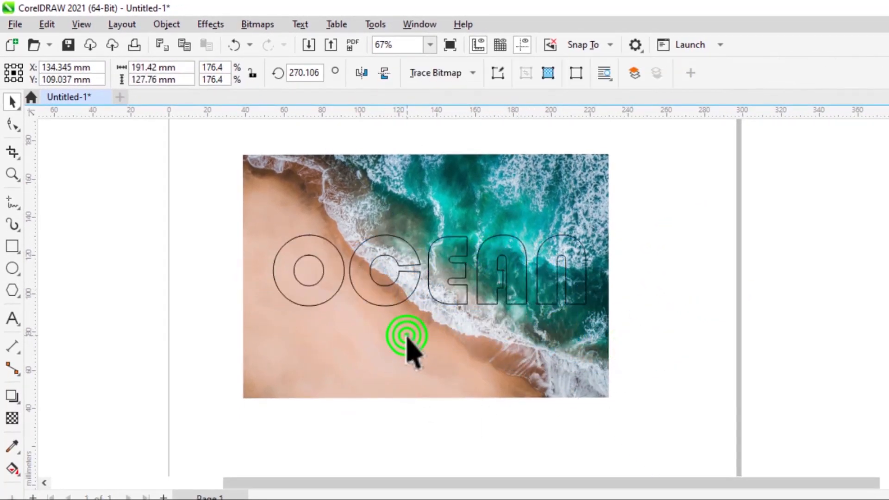
pyautogui.click(714, 302)
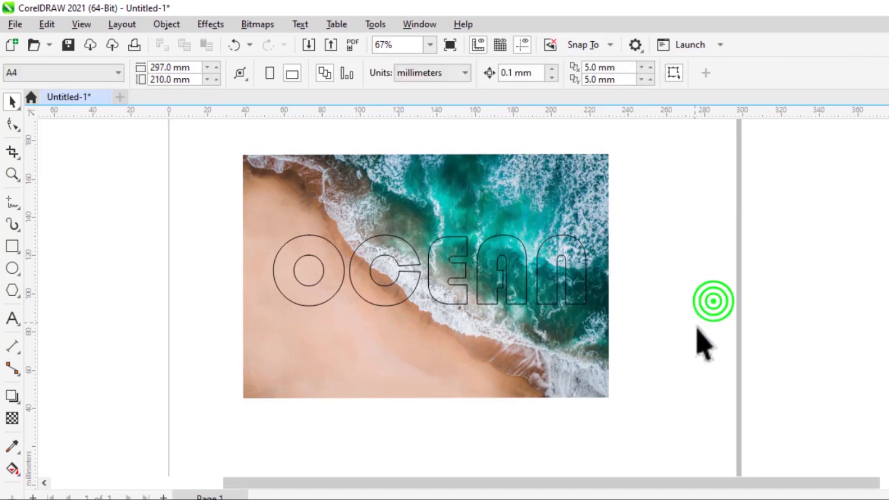
pyautogui.click(395, 365)
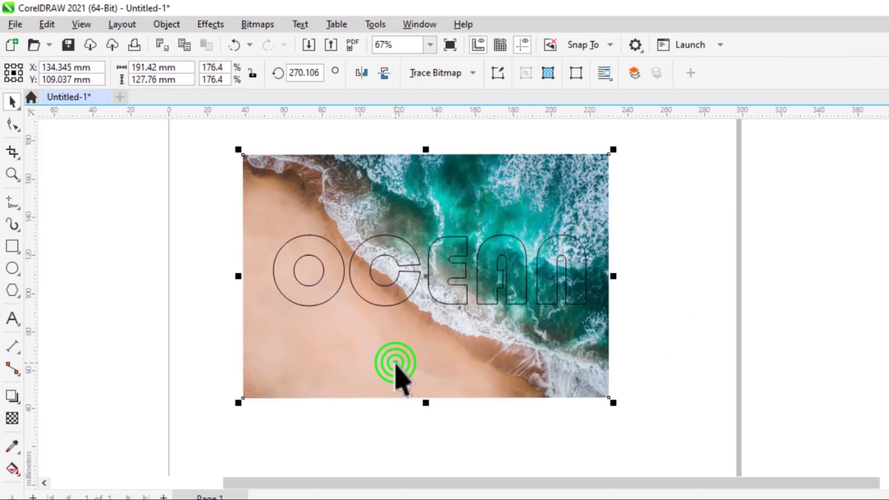
pyautogui.click(157, 23)
pyautogui.moveTo(252, 51)
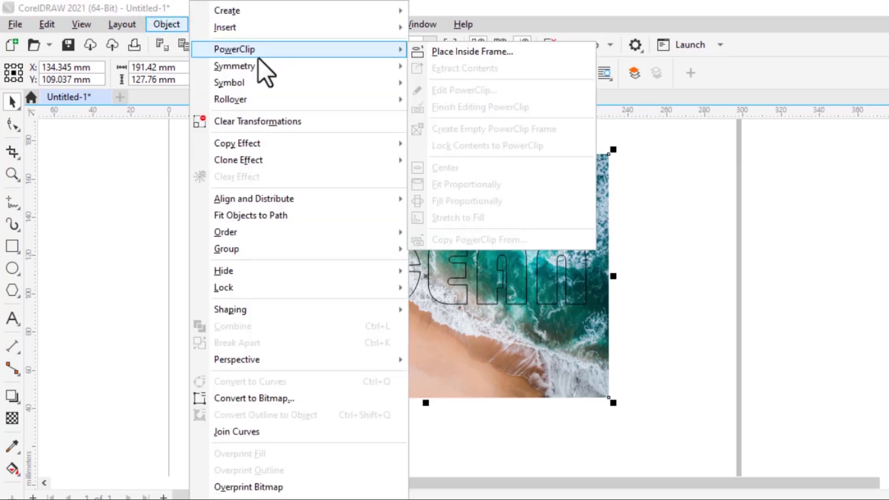
pyautogui.click(452, 51)
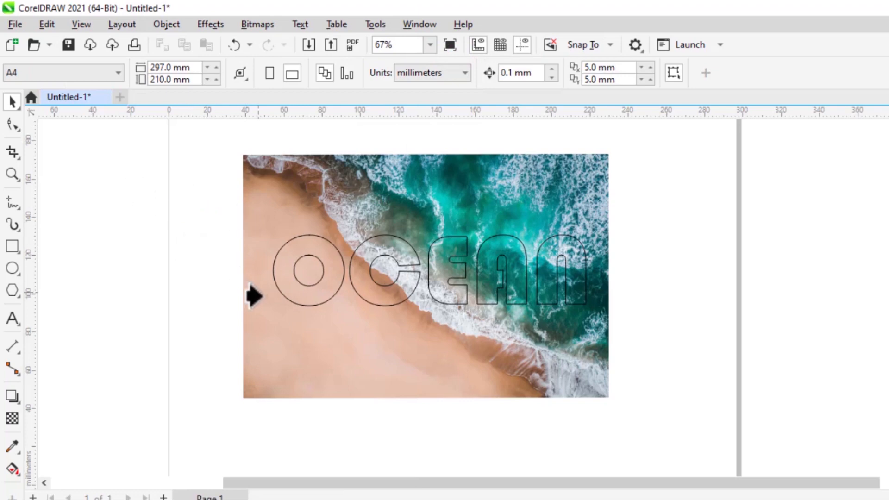
pyautogui.click(313, 293)
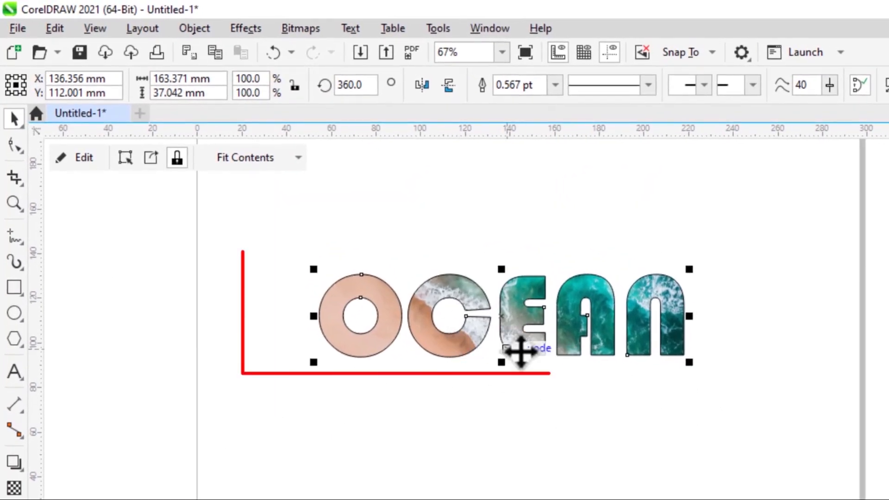
pyautogui.click(285, 376)
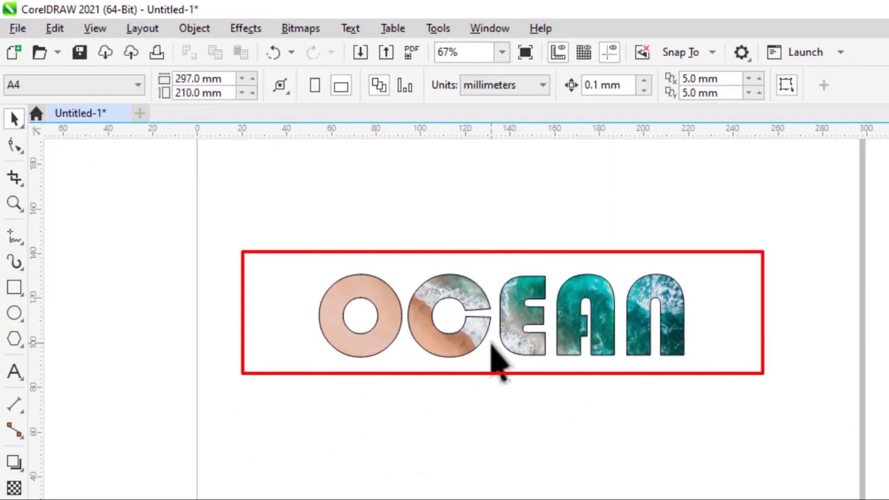
# Step: Edit the PowerClip contents of OCEAN, moving the photo to about X 124.4 mm, Y 91.6 mm, and finish editing
pyautogui.click(466, 347)
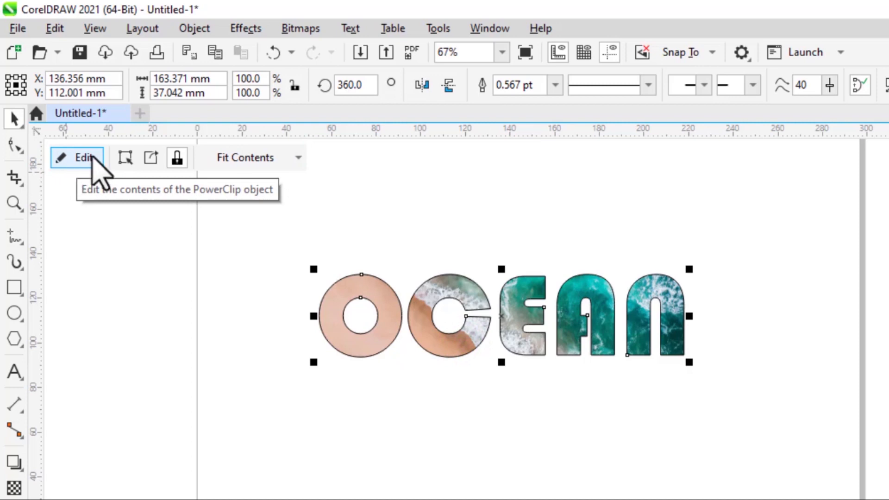
pyautogui.click(83, 158)
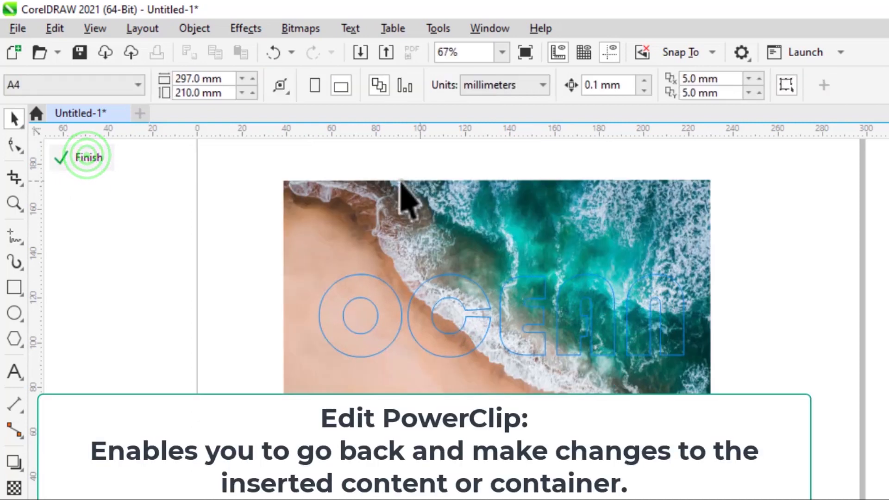
pyautogui.click(680, 195)
pyautogui.moveTo(671, 200); pyautogui.dragTo(635, 217)
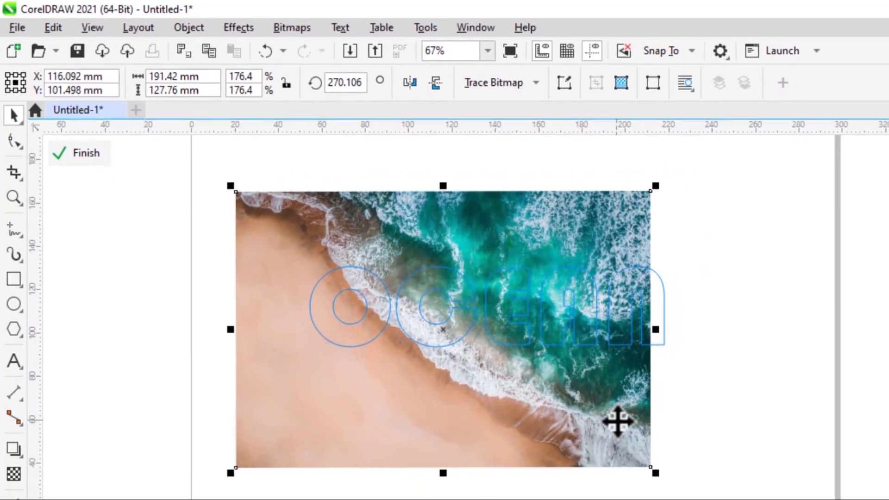
pyautogui.moveTo(634, 432)
pyautogui.mouseDown()
pyautogui.moveTo(671, 440)
pyautogui.moveTo(635, 399)
pyautogui.moveTo(643, 432)
pyautogui.moveTo(628, 423)
pyautogui.moveTo(627, 433)
pyautogui.mouseUp()
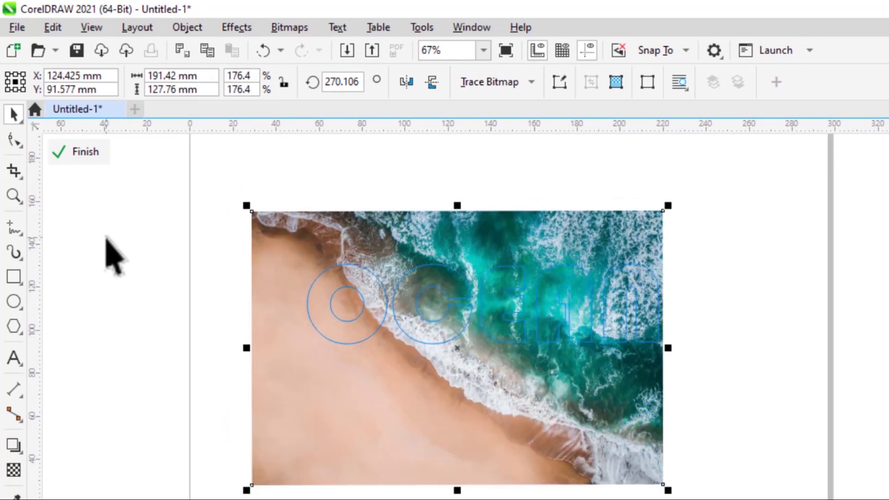
pyautogui.click(75, 159)
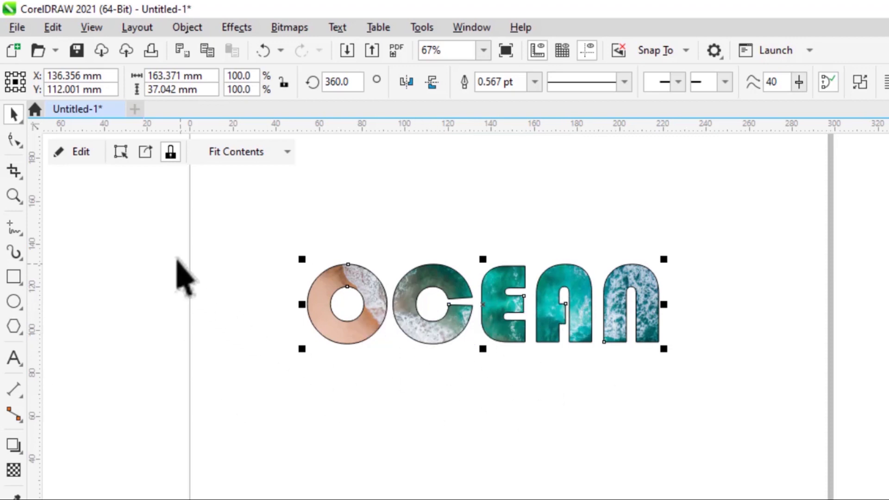
# Step: Select the photo inside the OCEAN PowerClip directly and reposition it to about X 138.1 mm, Y 84.3 mm
pyautogui.click(117, 150)
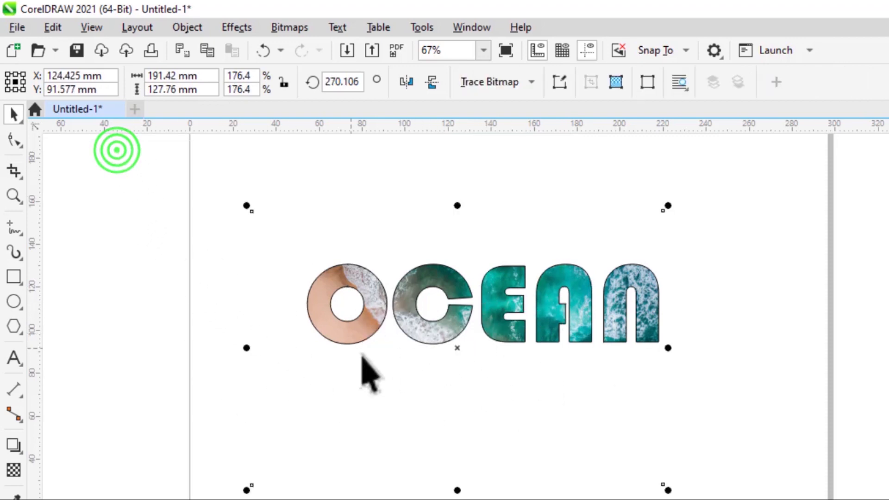
pyautogui.moveTo(422, 327)
pyautogui.mouseDown()
pyautogui.moveTo(397, 341)
pyautogui.moveTo(435, 335)
pyautogui.moveTo(406, 348)
pyautogui.moveTo(446, 357)
pyautogui.moveTo(533, 354)
pyautogui.mouseUp()
pyautogui.click(437, 331)
pyautogui.moveTo(437, 331)
pyautogui.mouseDown()
pyautogui.moveTo(452, 333)
pyautogui.moveTo(426, 335)
pyautogui.mouseUp()
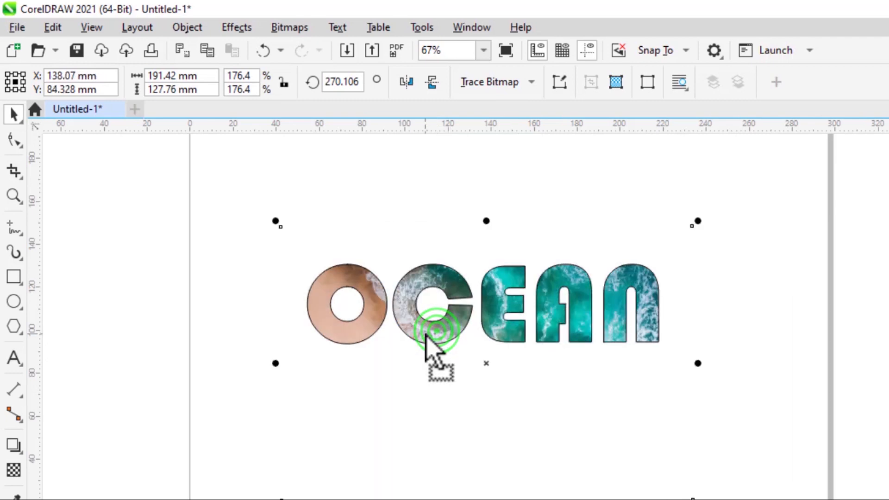
pyautogui.click(848, 298)
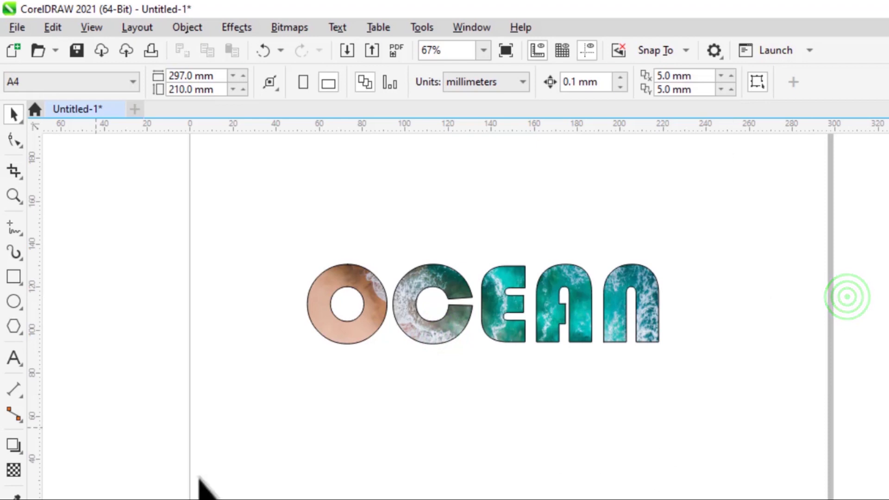
# Step: Extract the photo from the OCEAN PowerClip and move it below the lettering, to about X 148.4 mm, Y 25.6 mm
pyautogui.click(486, 292)
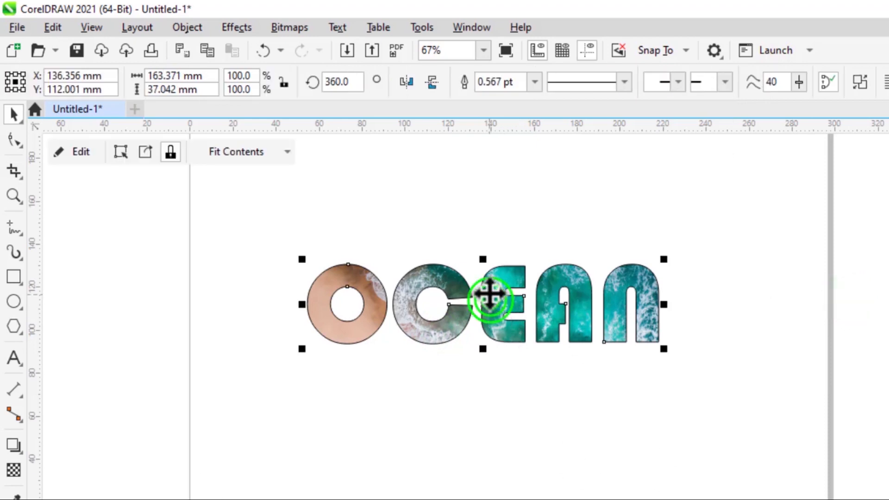
pyautogui.click(146, 152)
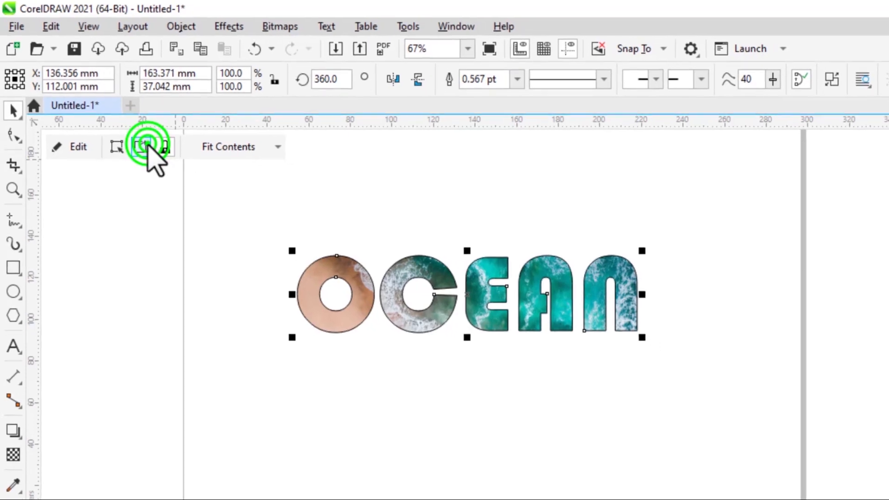
pyautogui.moveTo(483, 326); pyautogui.dragTo(487, 413)
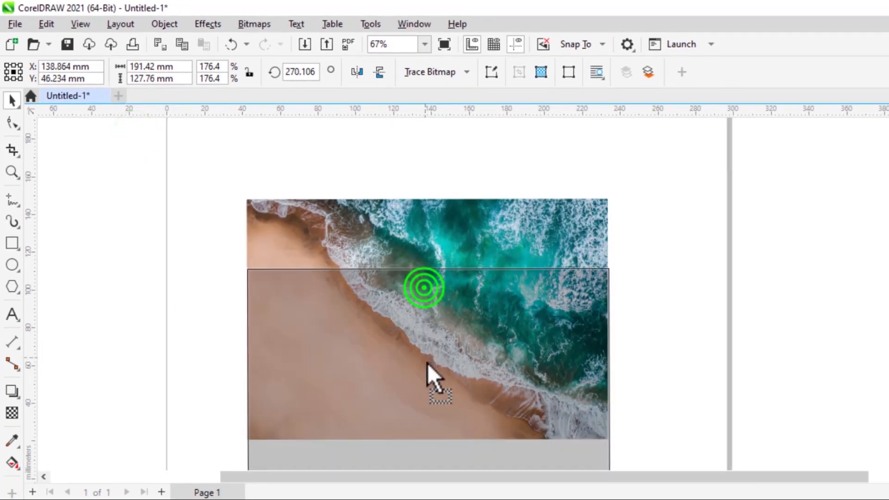
pyautogui.moveTo(426, 364); pyautogui.dragTo(447, 385)
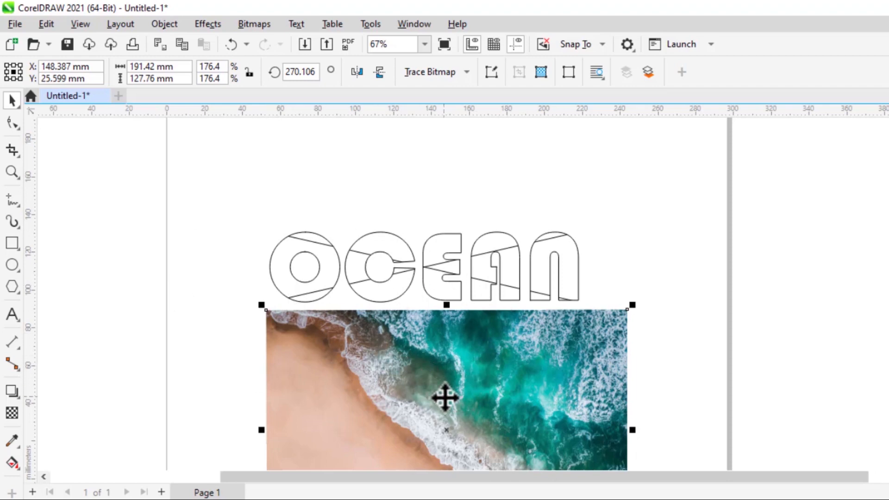
# Step: Move the extracted photo back over the empty OCEAN frame and place it inside the lettering
pyautogui.moveTo(448, 417); pyautogui.dragTo(434, 307)
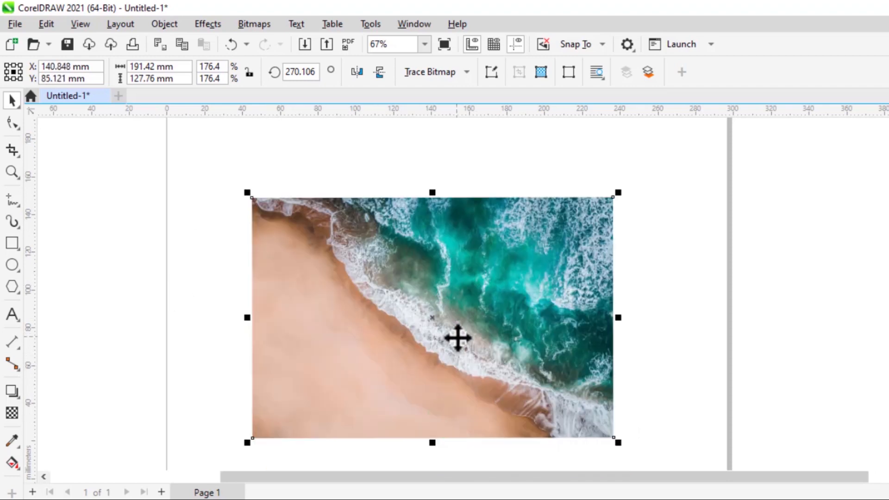
pyautogui.moveTo(457, 337); pyautogui.dragTo(455, 310)
pyautogui.click(445, 296)
pyautogui.moveTo(470, 277); pyautogui.dragTo(438, 267)
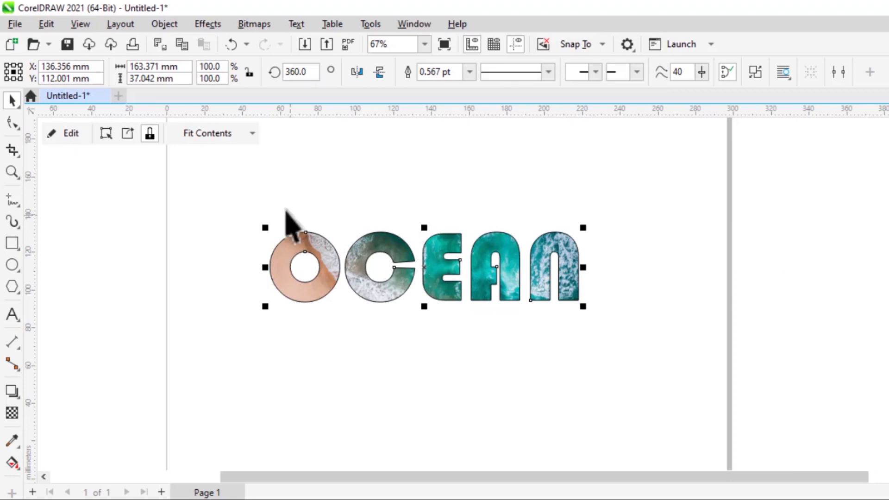
# Step: Extract the photo from OCEAN once more, move it below the frame, and put it back inside the letters
pyautogui.click(128, 133)
pyautogui.moveTo(444, 269); pyautogui.dragTo(459, 440)
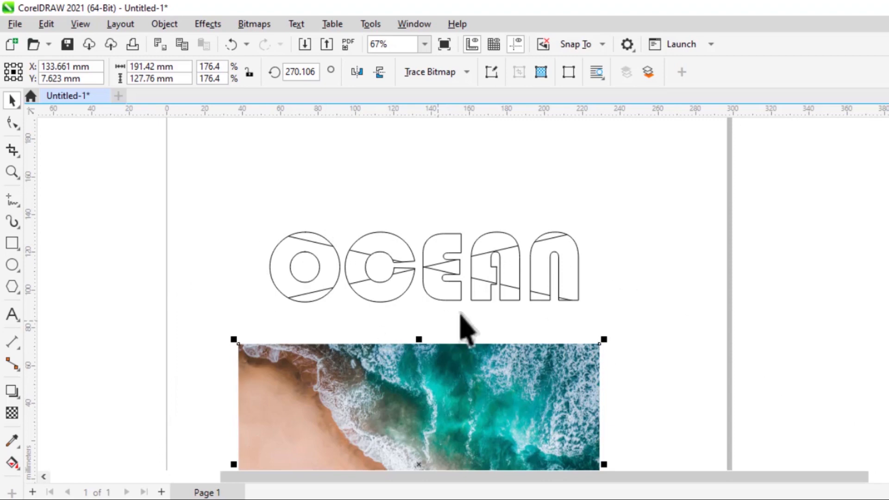
pyautogui.moveTo(461, 443); pyautogui.dragTo(457, 413)
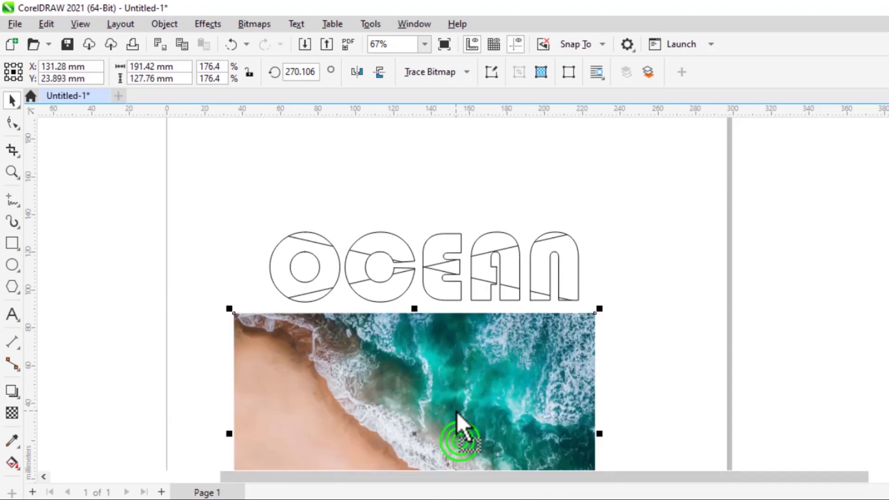
pyautogui.click(413, 436)
pyautogui.moveTo(414, 436); pyautogui.dragTo(430, 283)
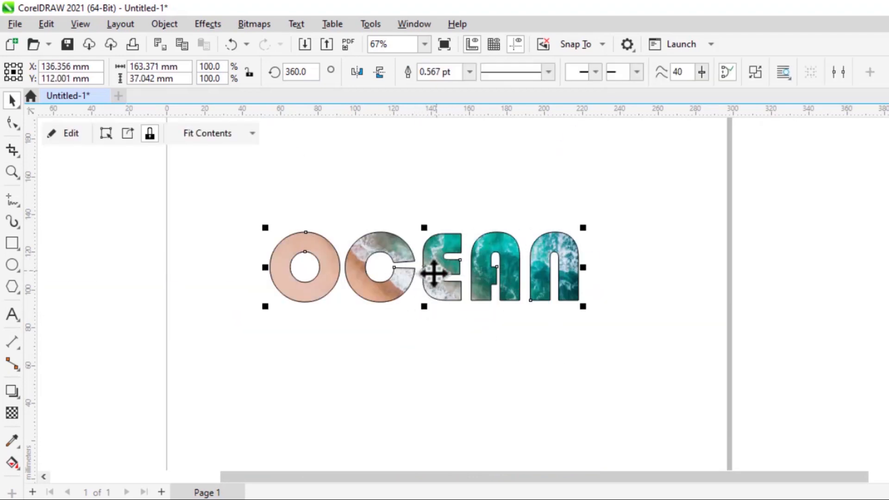
# Step: Unlock the photo from the OCEAN PowerClip frame and move the lettering to about X 131.9 mm, Y 113.5 mm
pyautogui.click(418, 308)
pyautogui.click(407, 258)
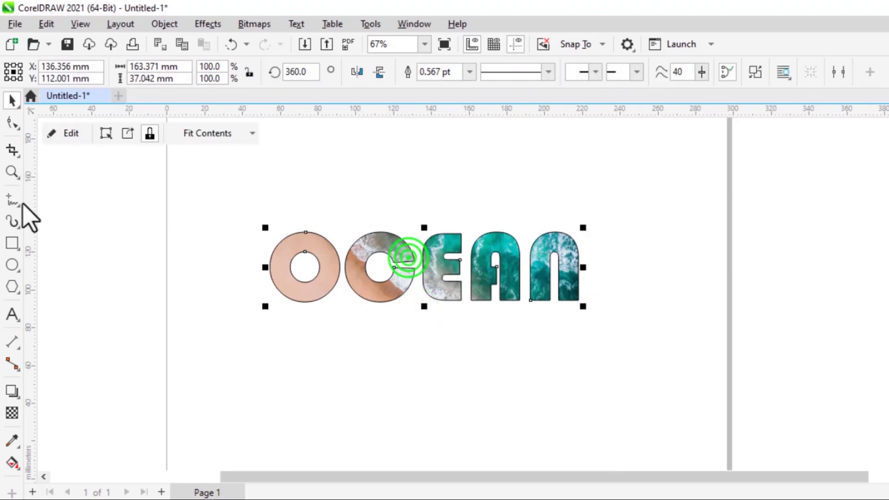
pyautogui.click(150, 133)
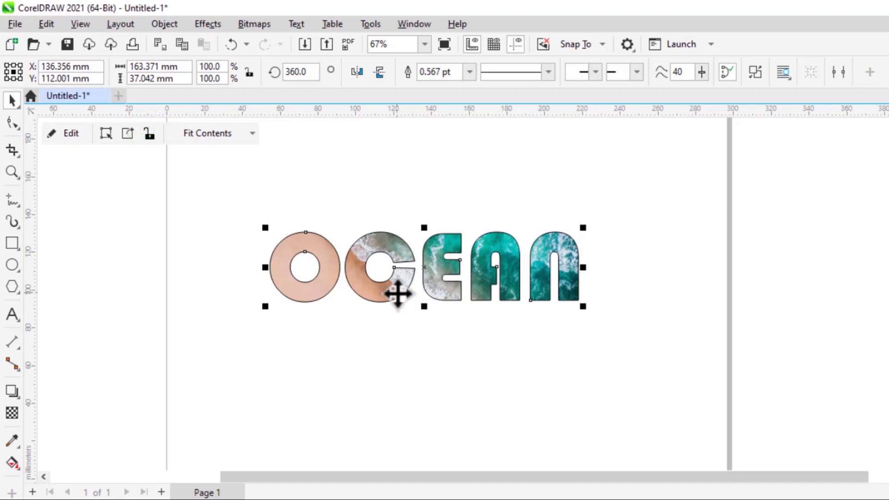
pyautogui.moveTo(393, 292); pyautogui.dragTo(441, 259)
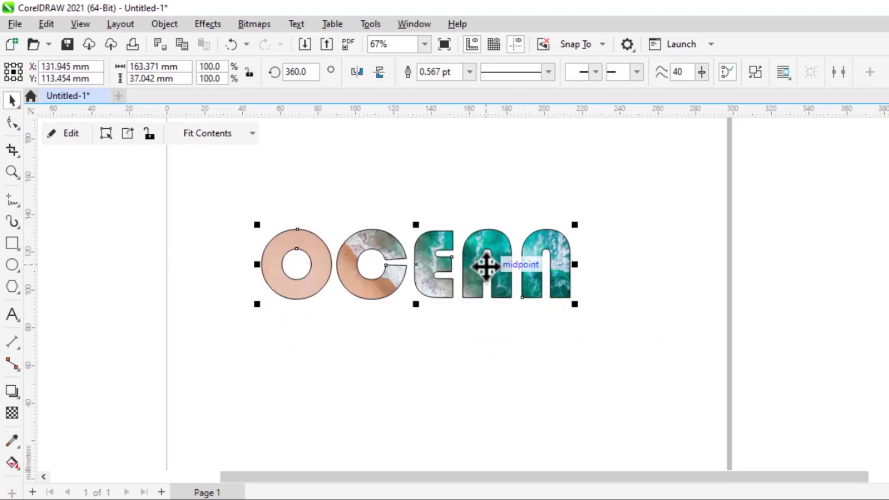
# Step: Rotate the unlocked OCEAN frame to about 313° and shift it to about X 137.4 mm, Y 105.7 mm
pyautogui.click(468, 273)
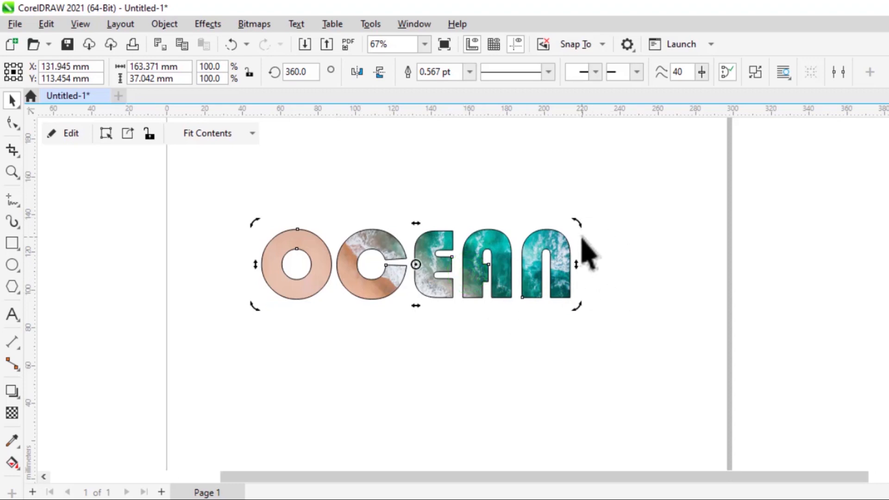
pyautogui.moveTo(574, 243); pyautogui.dragTo(552, 383)
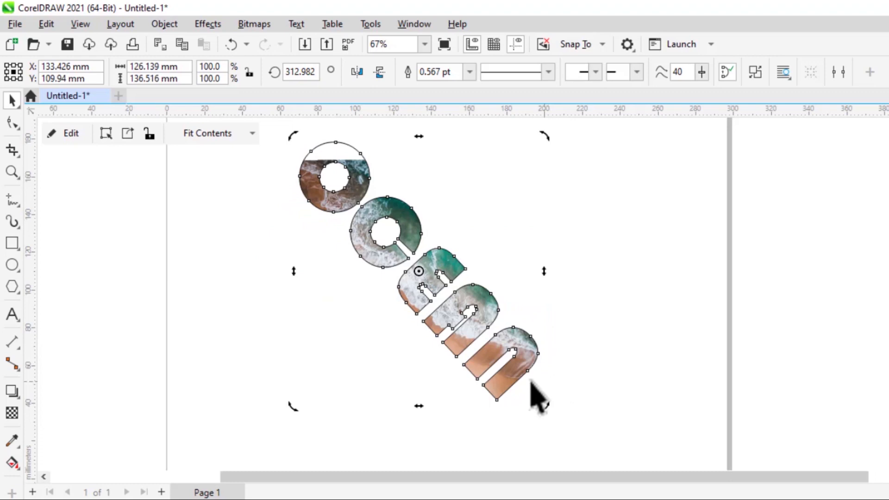
pyautogui.click(199, 212)
pyautogui.click(427, 259)
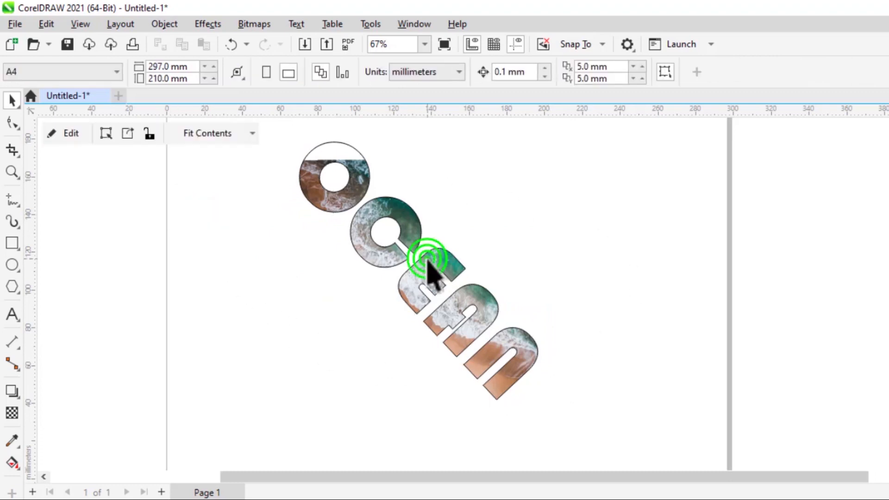
pyautogui.moveTo(439, 278); pyautogui.dragTo(448, 286)
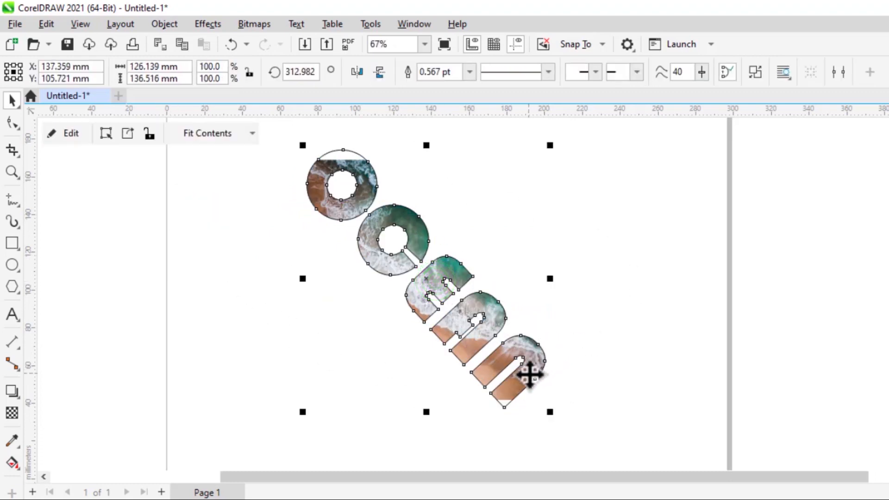
# Step: Undo the last move and the rotation of the OCEAN frame, and deselect it
pyautogui.hotkey('ctrl', 'z')
pyautogui.hotkey('ctrl', 'z')
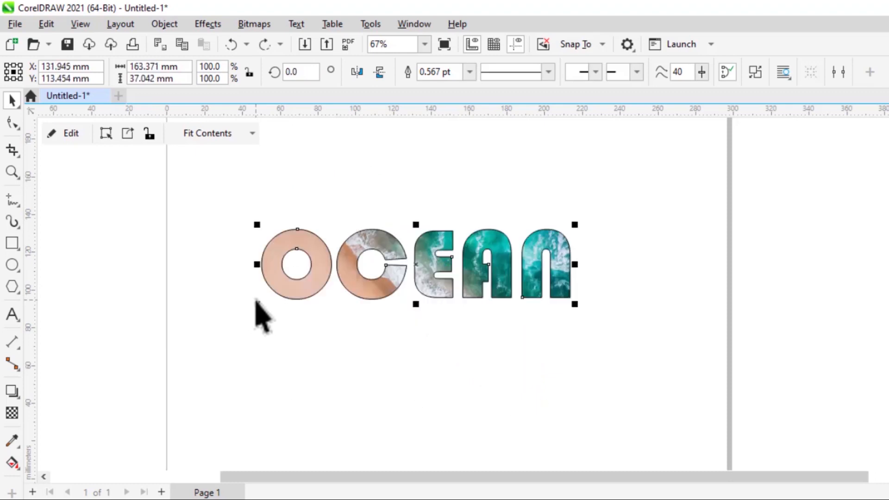
pyautogui.click(390, 356)
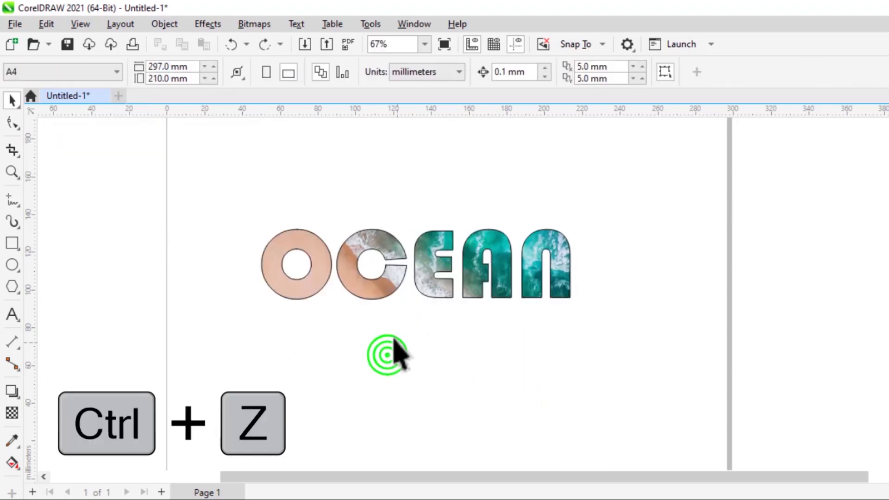
pyautogui.click(165, 25)
pyautogui.moveTo(256, 44)
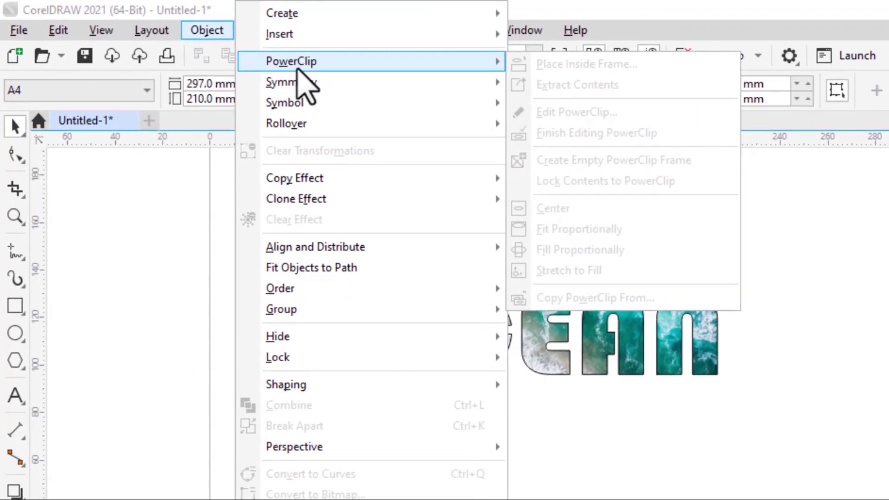
pyautogui.click(855, 209)
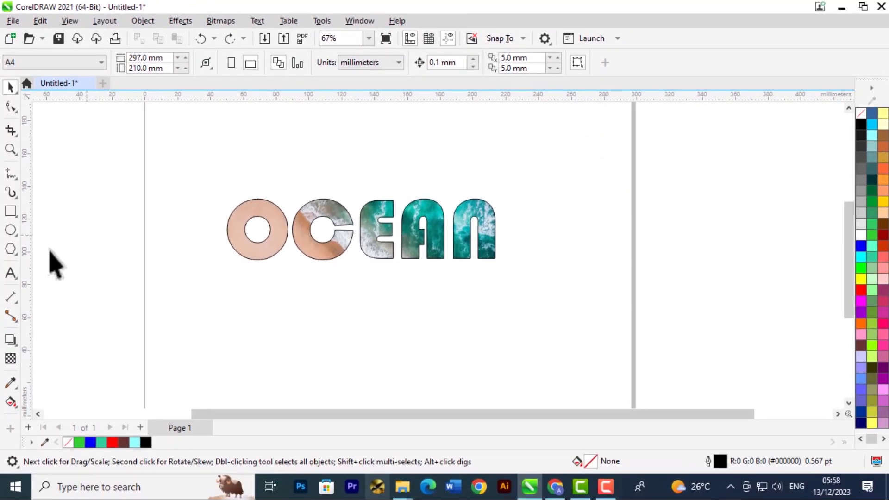